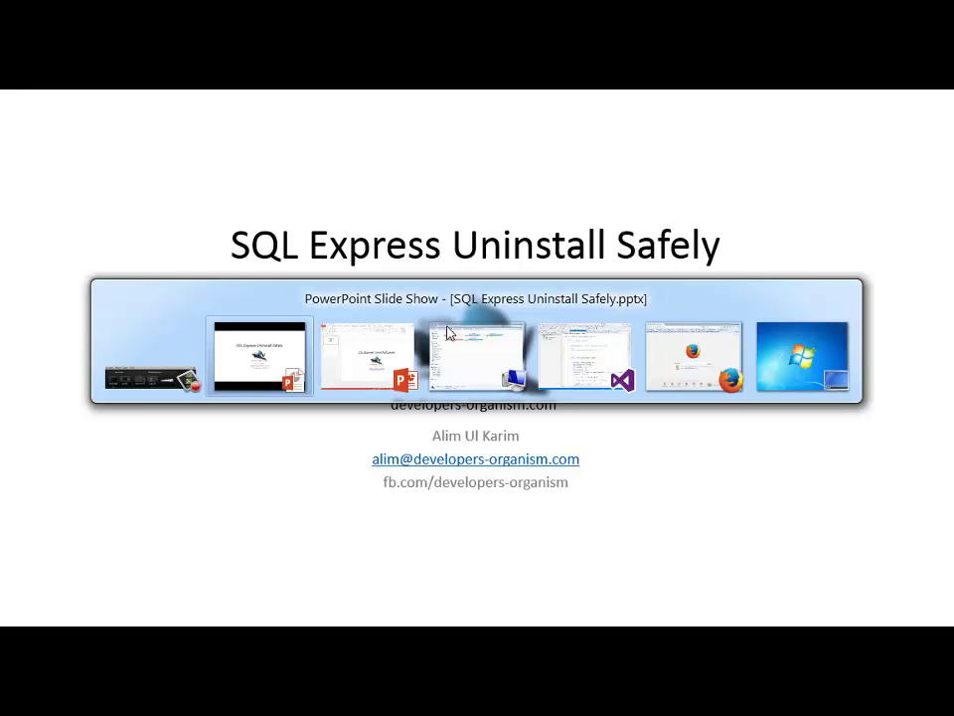
Step: Switch to the Computer window, open the list of installed programs and search it for "sql"
key(alt+Tab)
key(alt+Tab)
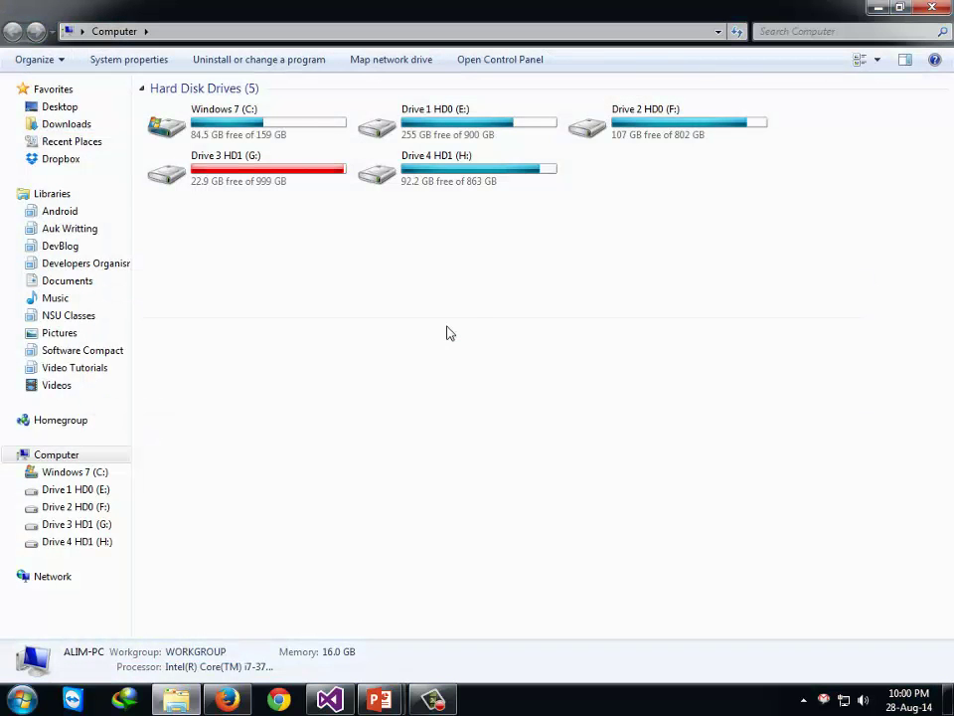
click(447, 332)
click(290, 62)
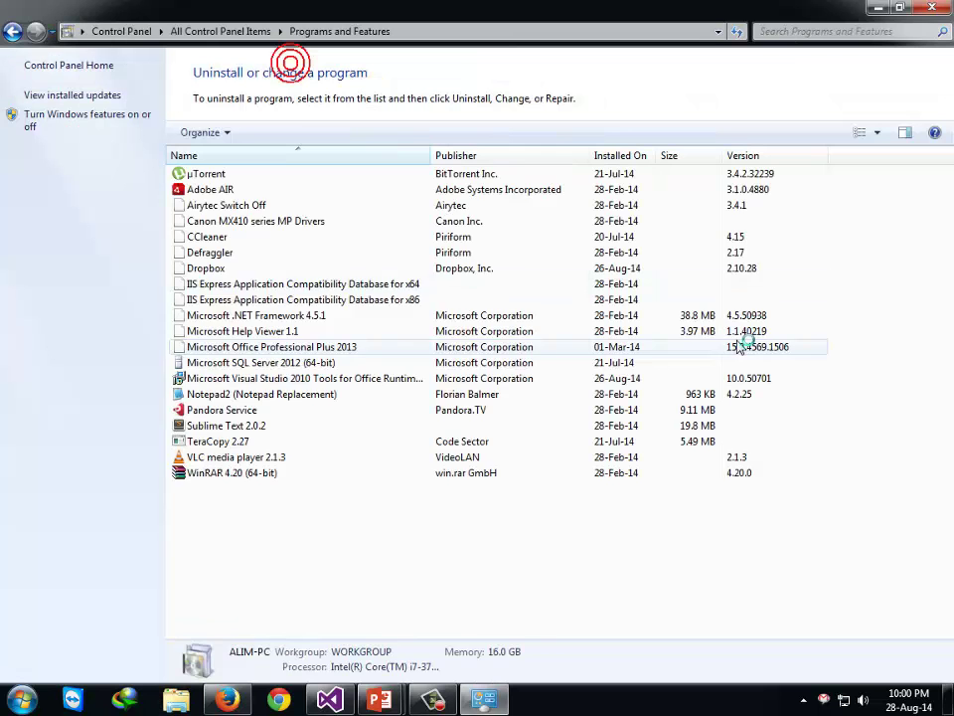
click(788, 31)
text(sql)
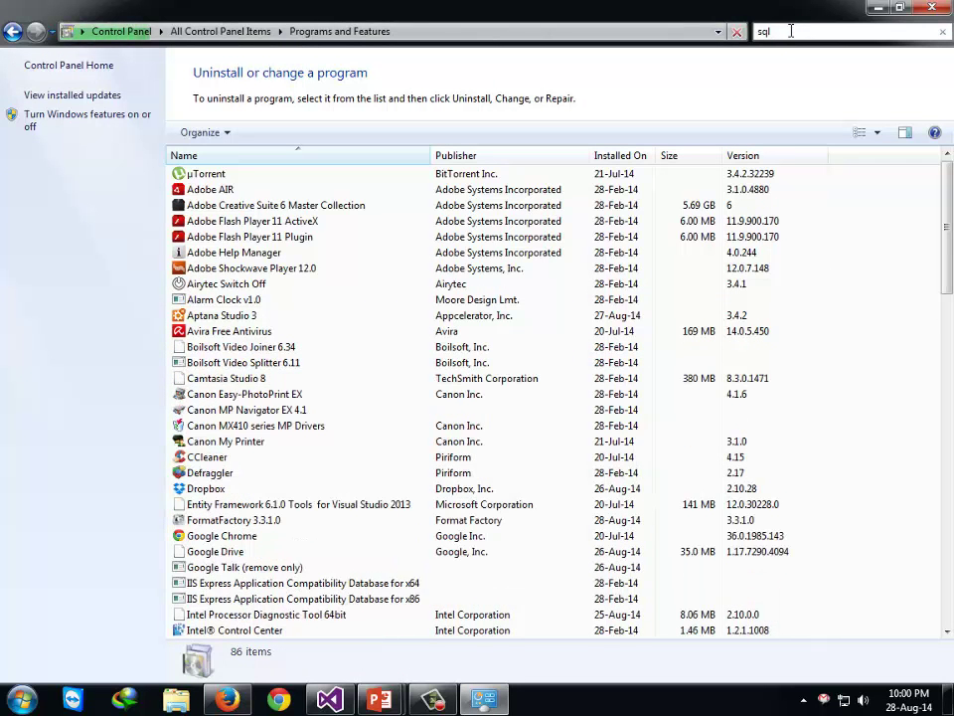
Step: Open the uninstall/change options of Microsoft SQL Server 2012 (64-bit) from the filtered list and choose to remove the product
scroll(197, 433, down, 10)
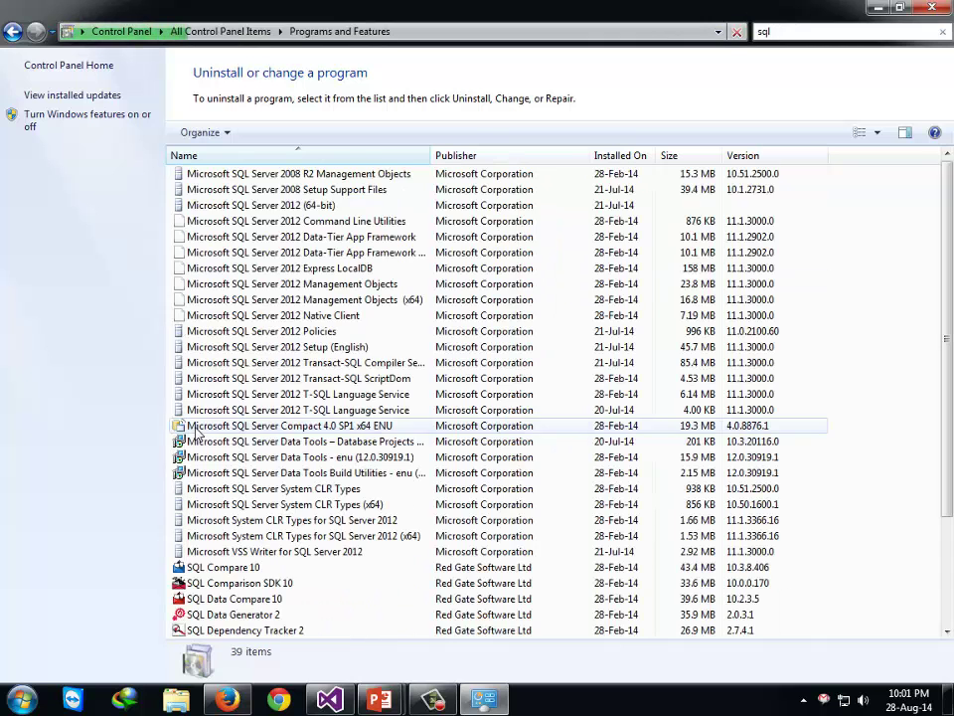
click(366, 396)
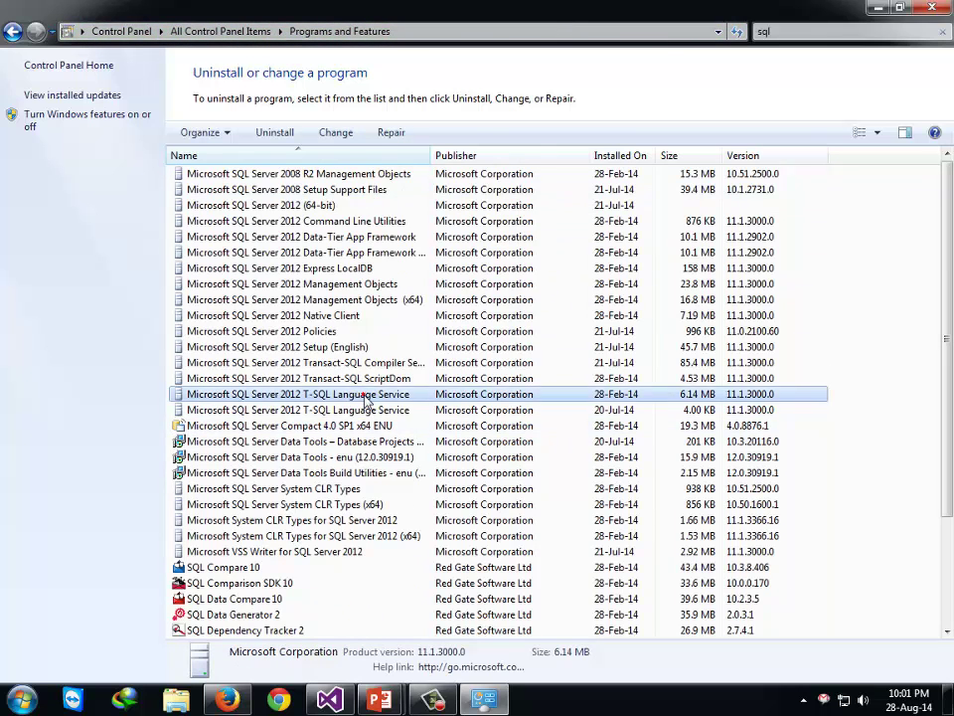
scroll(539, 398, down, 3)
scroll(543, 404, up, 2)
scroll(543, 406, up, 1)
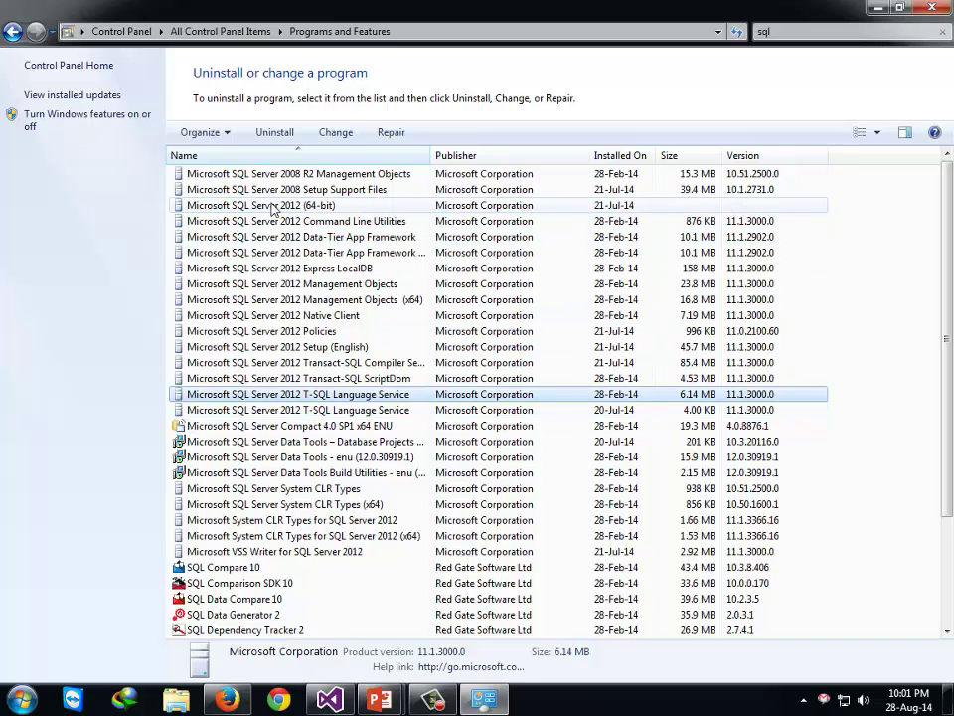
click(627, 205)
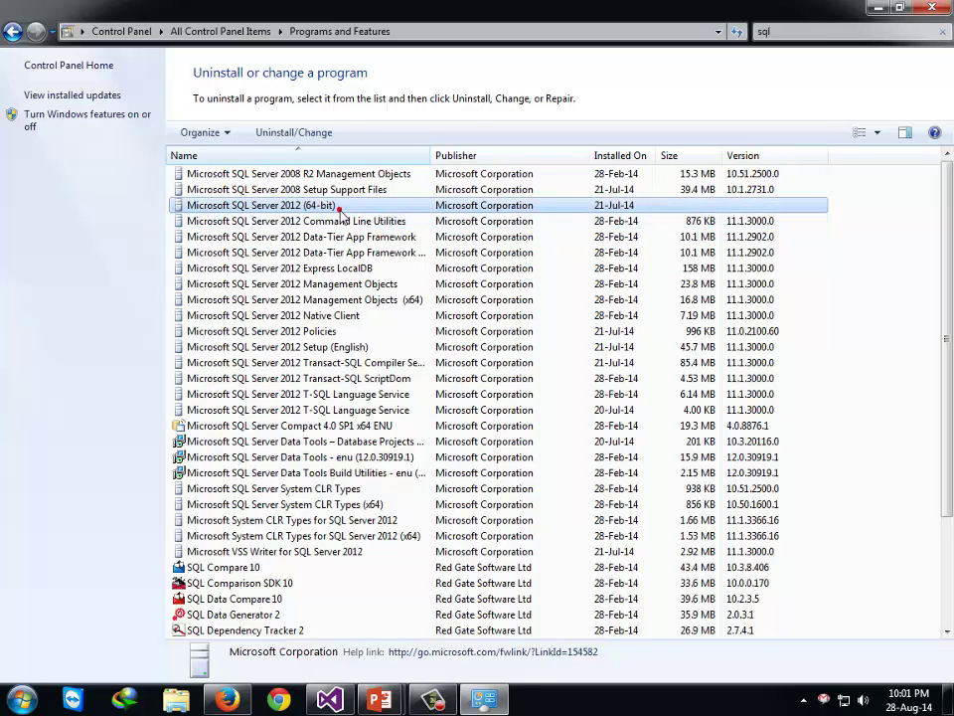
double_click(304, 205)
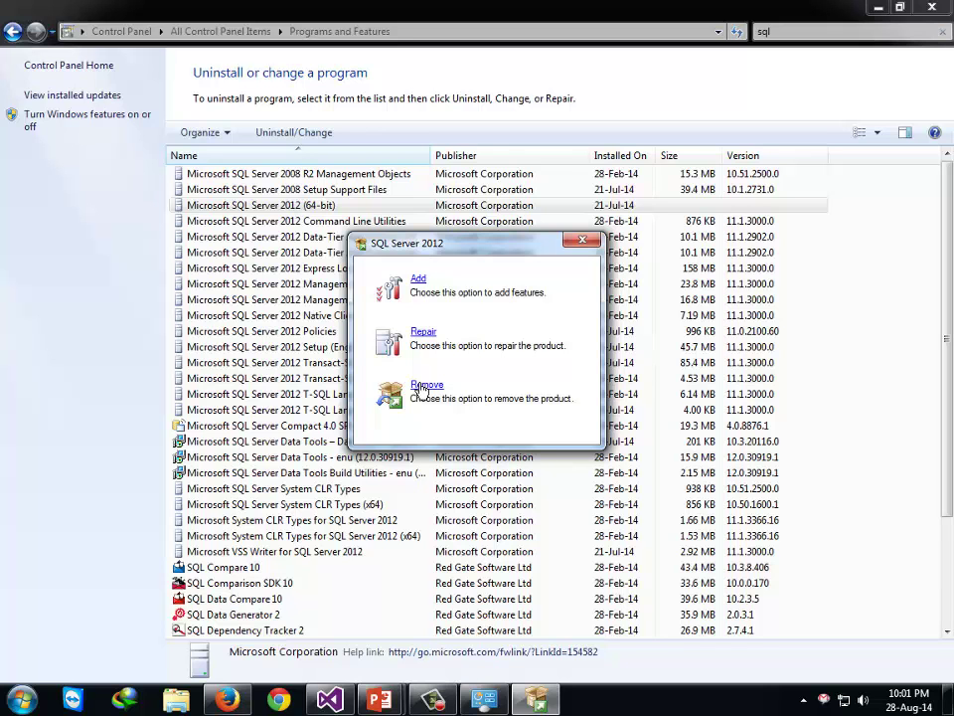
click(421, 388)
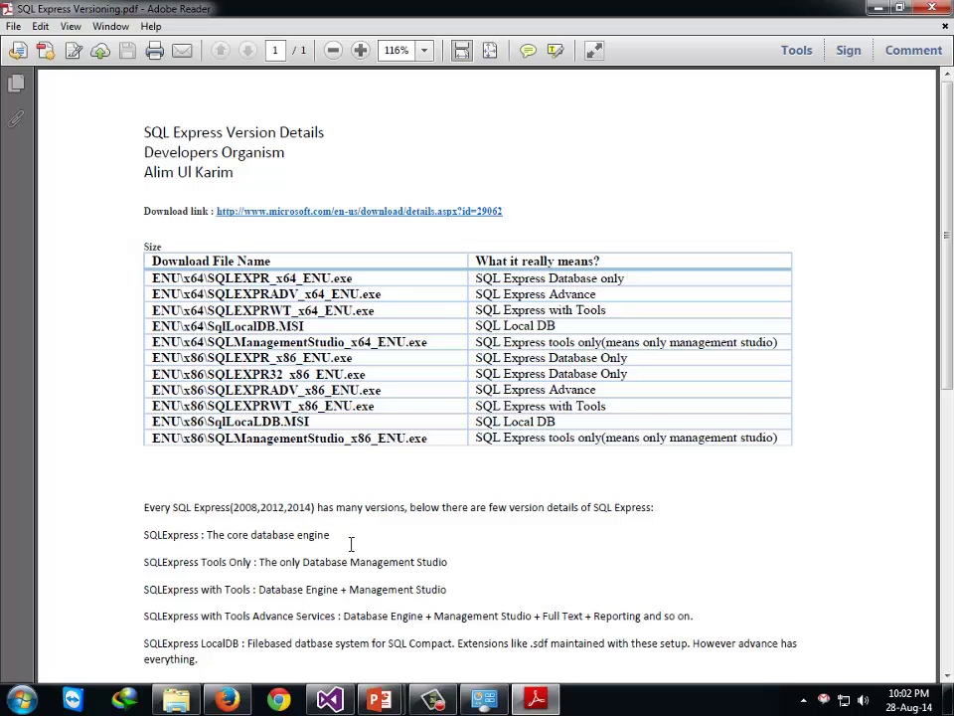
Step: Open the Microsoft SQL Server 2012 Express download page in Chrome and look through its list of downloadable files
click(352, 211)
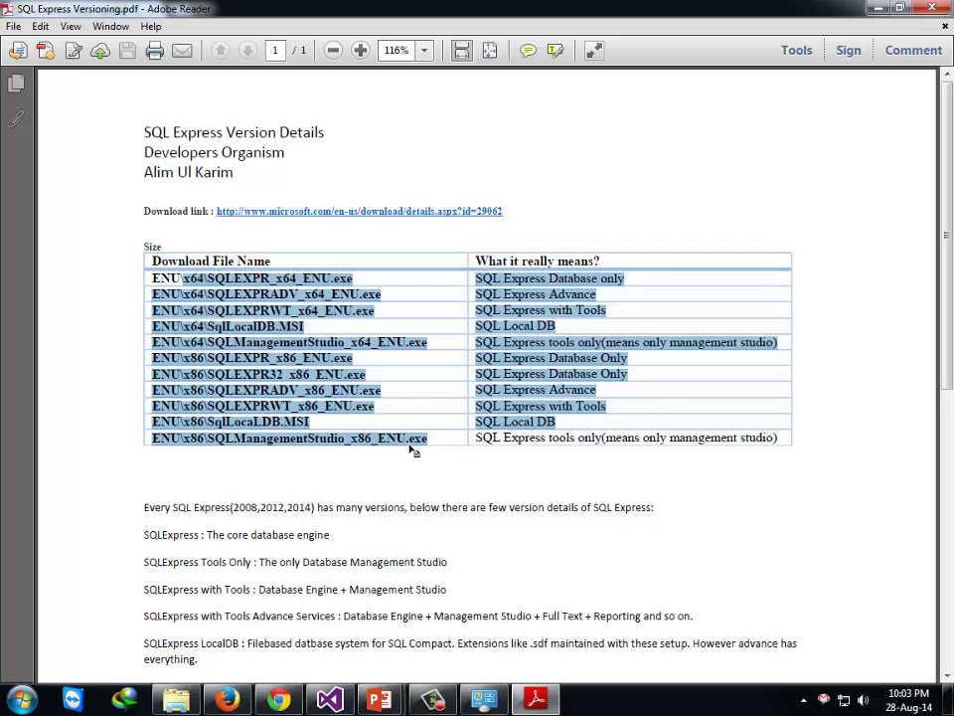
click(271, 702)
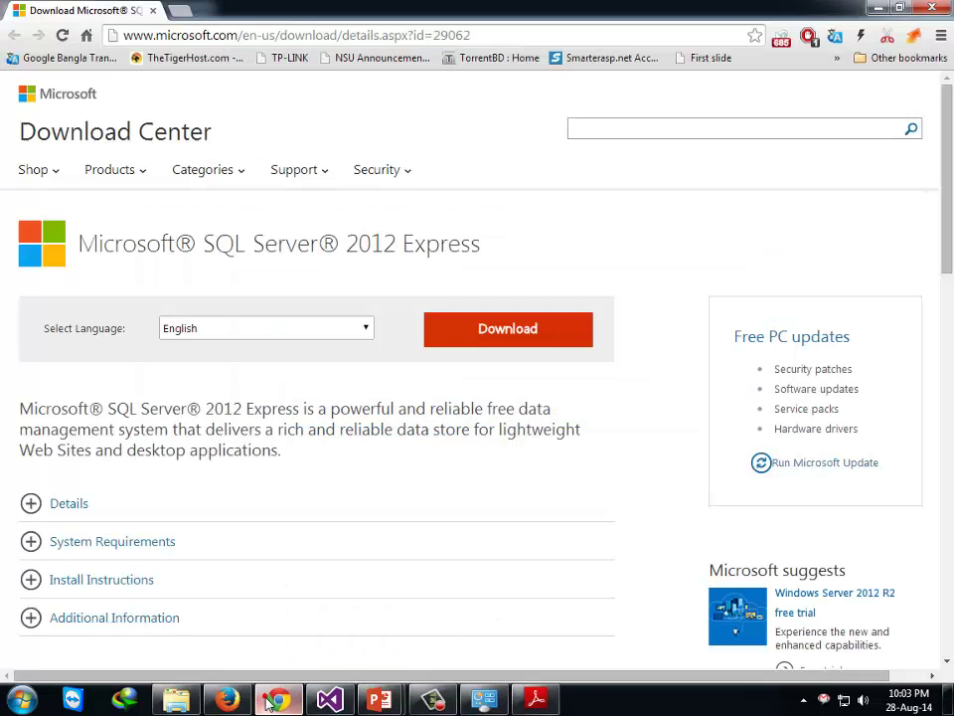
click(498, 326)
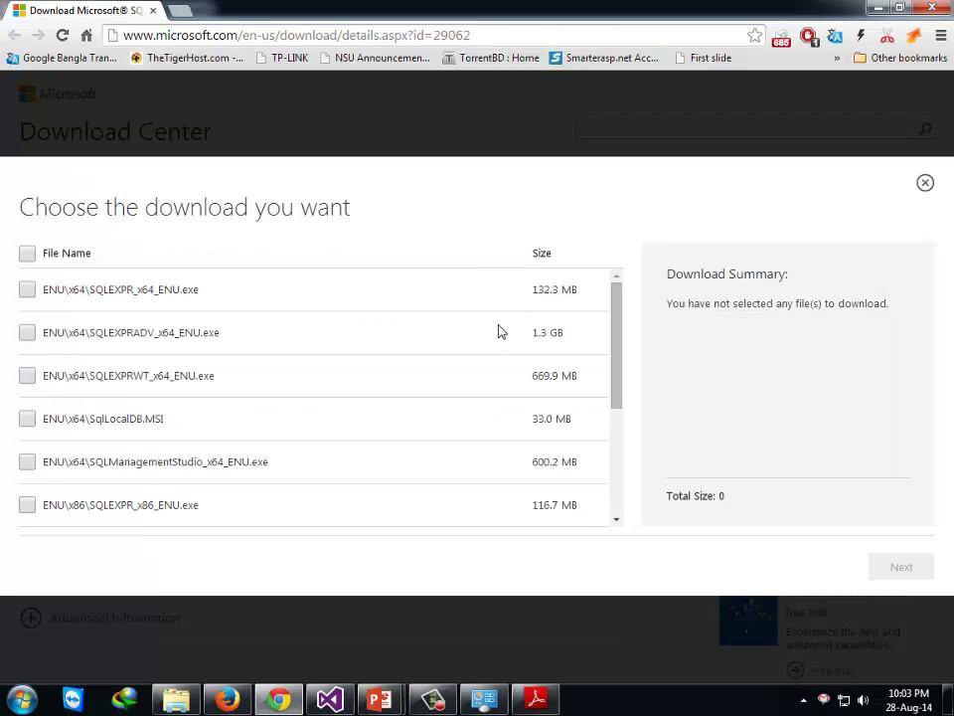
scroll(621, 315, down, 3)
scroll(622, 309, up, 3)
scroll(391, 408, down, 3)
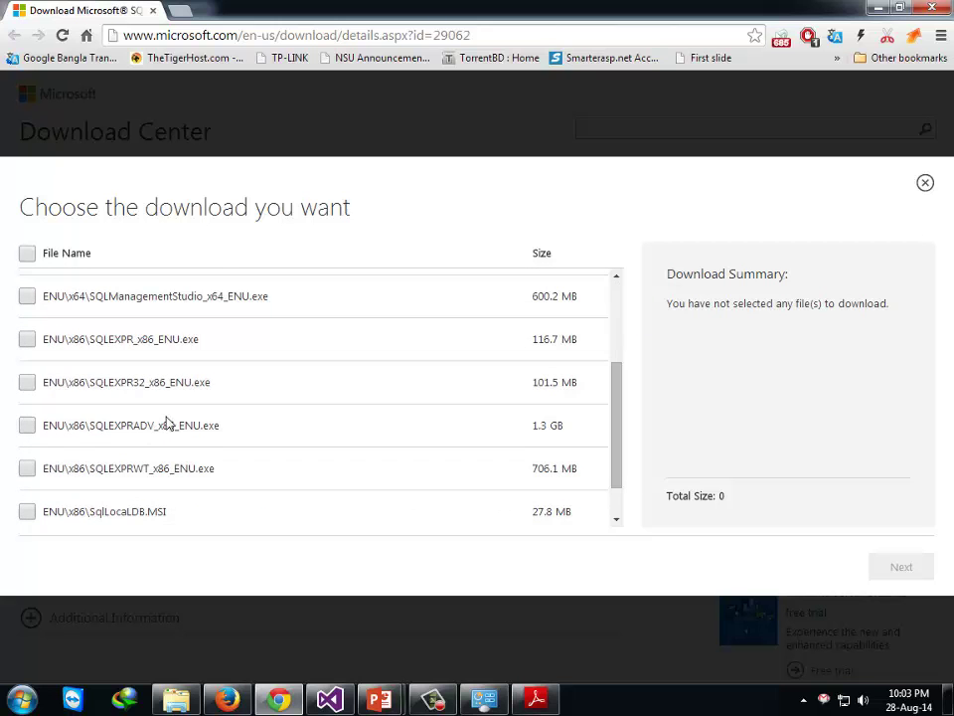
scroll(167, 423, up, 3)
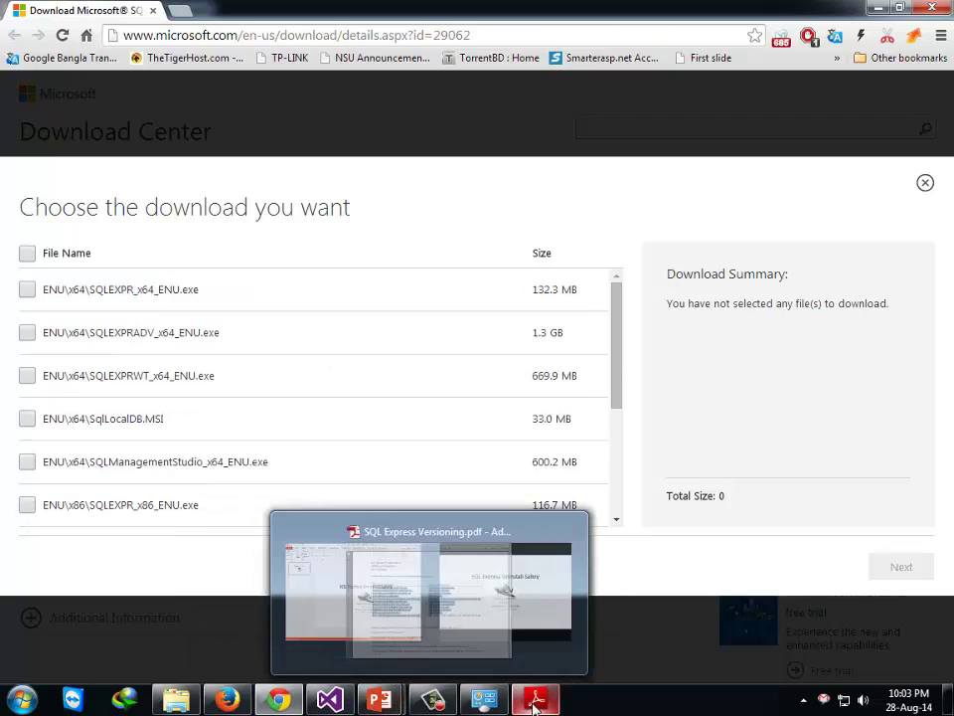
Step: Return to the versioning PDF in Adobe Reader, examine the SQLEXPR_x64_ENU.exe row and check the Start menu for SQL Server Management Studio
click(535, 706)
click(504, 311)
drag(478, 280, 655, 284)
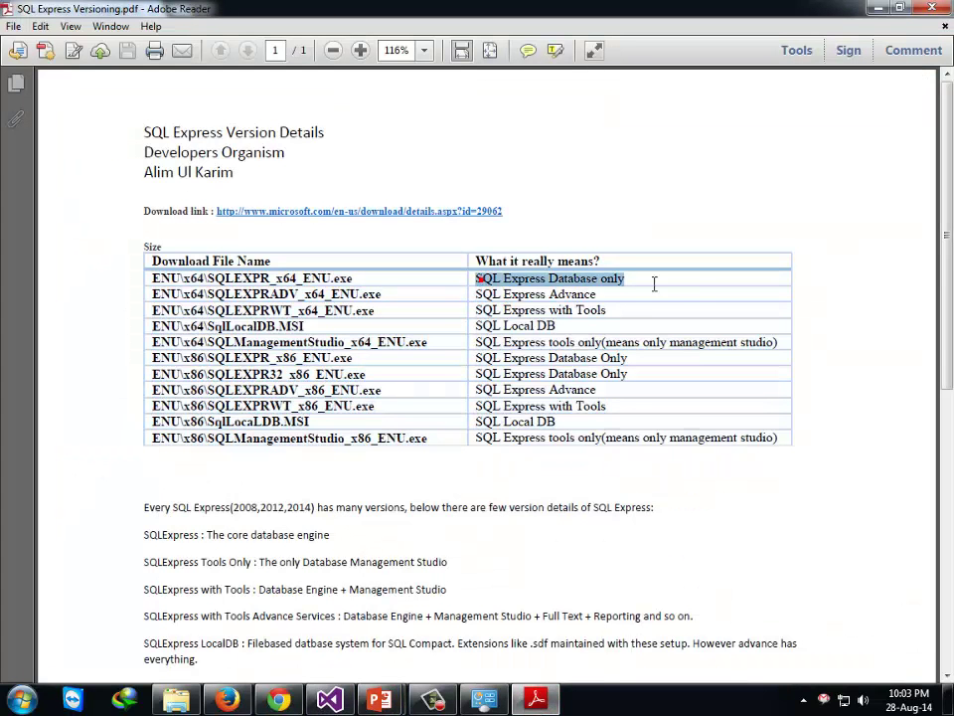
click(650, 458)
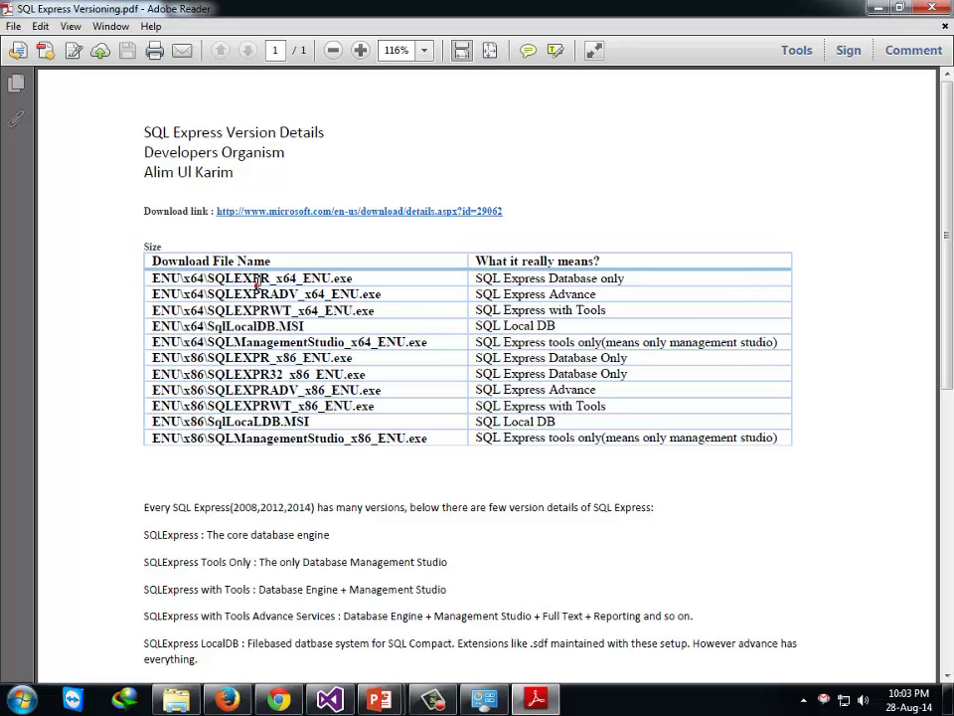
drag(234, 280, 269, 281)
drag(542, 281, 199, 342)
click(668, 288)
click(22, 699)
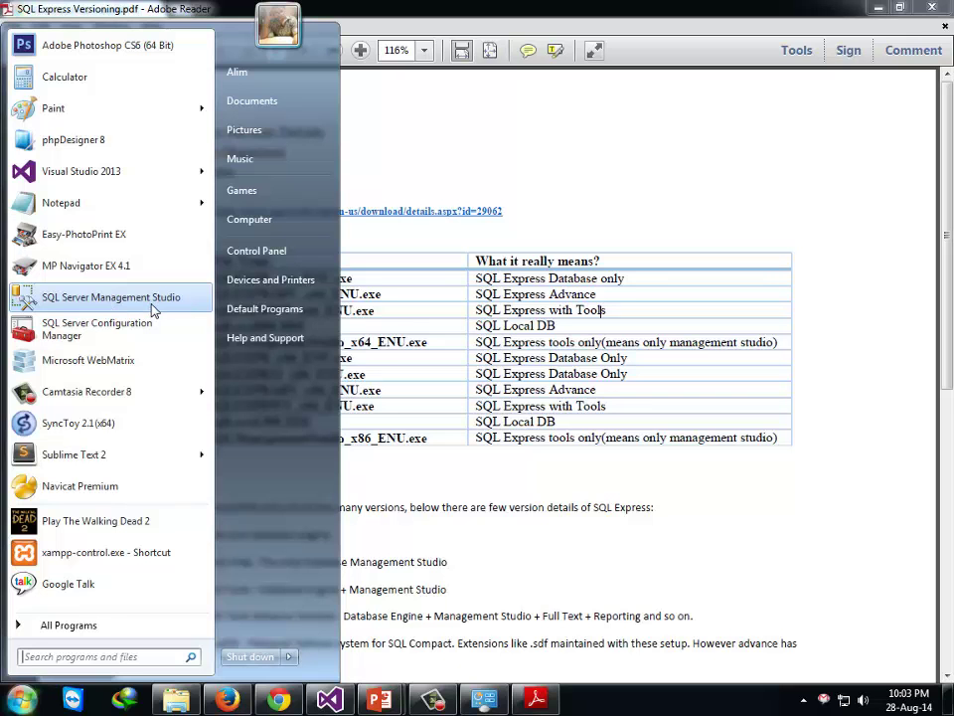
click(608, 291)
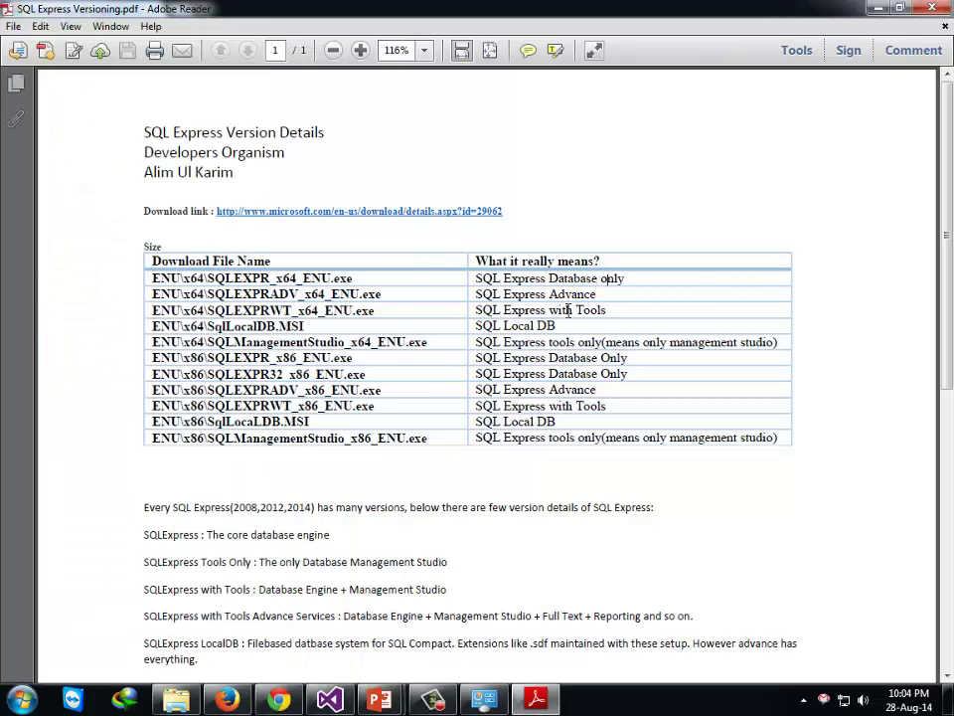
Step: Examine the SQLEXPRWT_x64_ENU.exe row and its "SQL Express with Tools" meaning, checking the Start menu for the tools
mouse_move(388, 310)
mouse_down()
mouse_move(416, 300)
mouse_move(356, 309)
mouse_move(389, 317)
mouse_up()
double_click(381, 316)
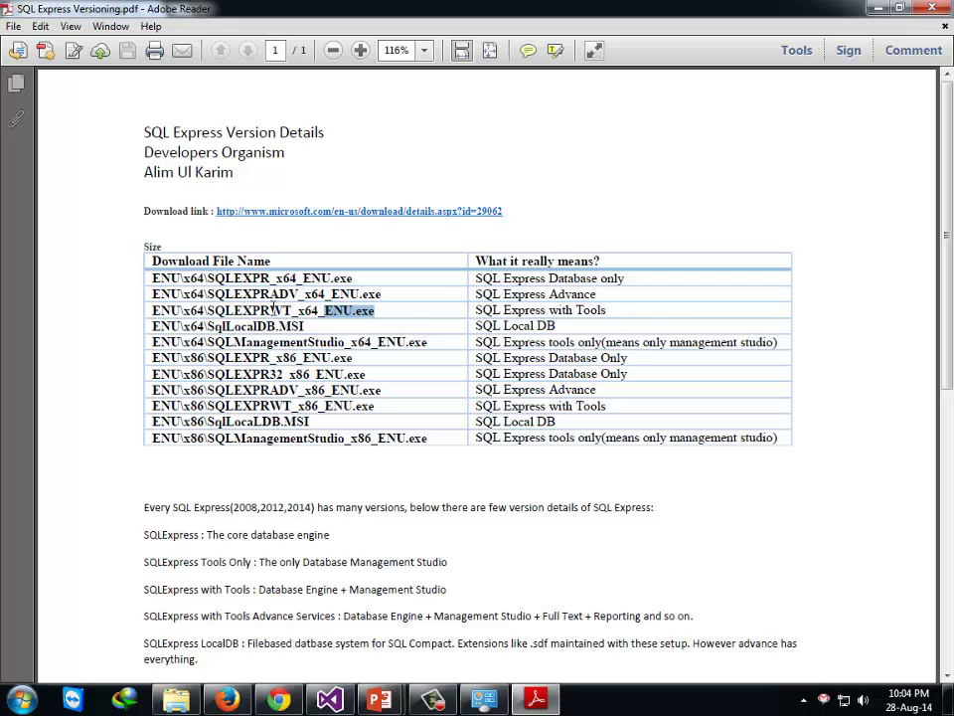
click(275, 310)
drag(275, 310, 290, 311)
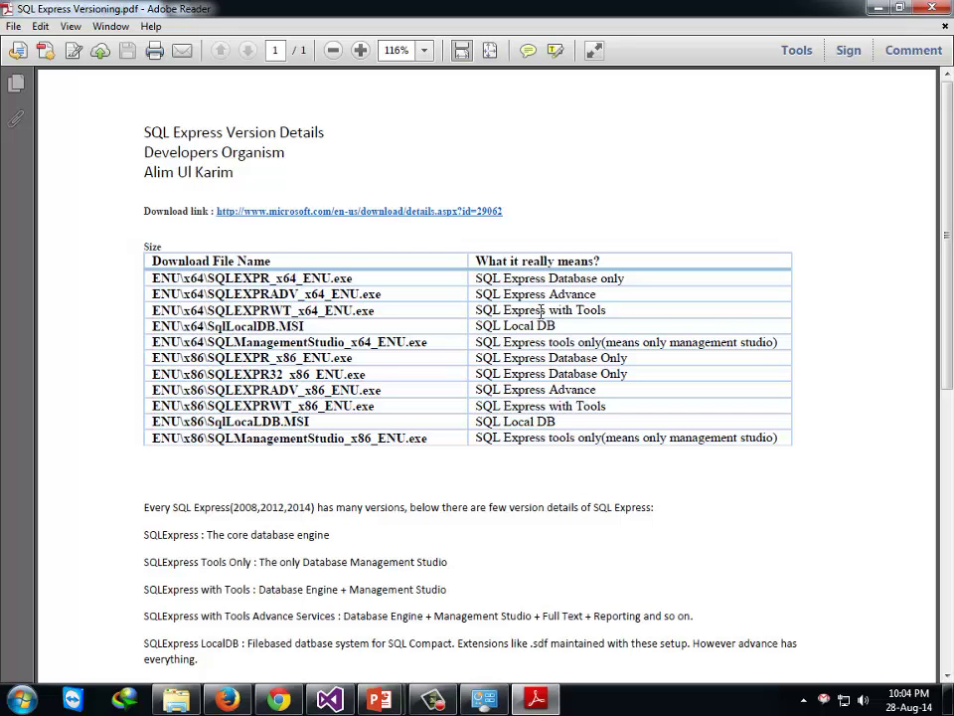
drag(550, 311, 475, 311)
click(591, 310)
key(super)
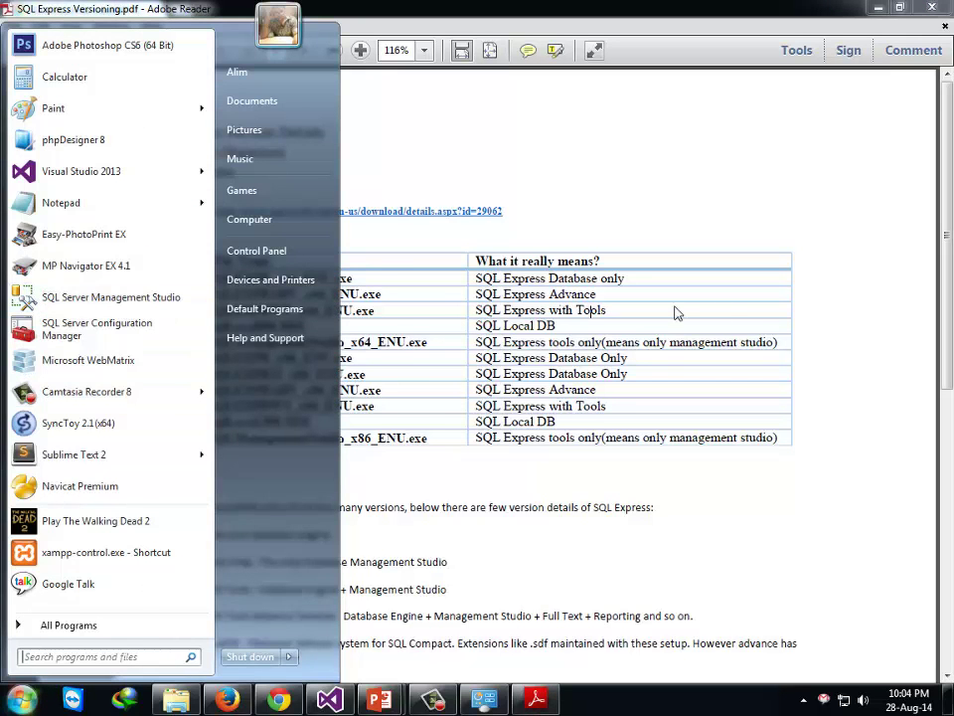
click(716, 310)
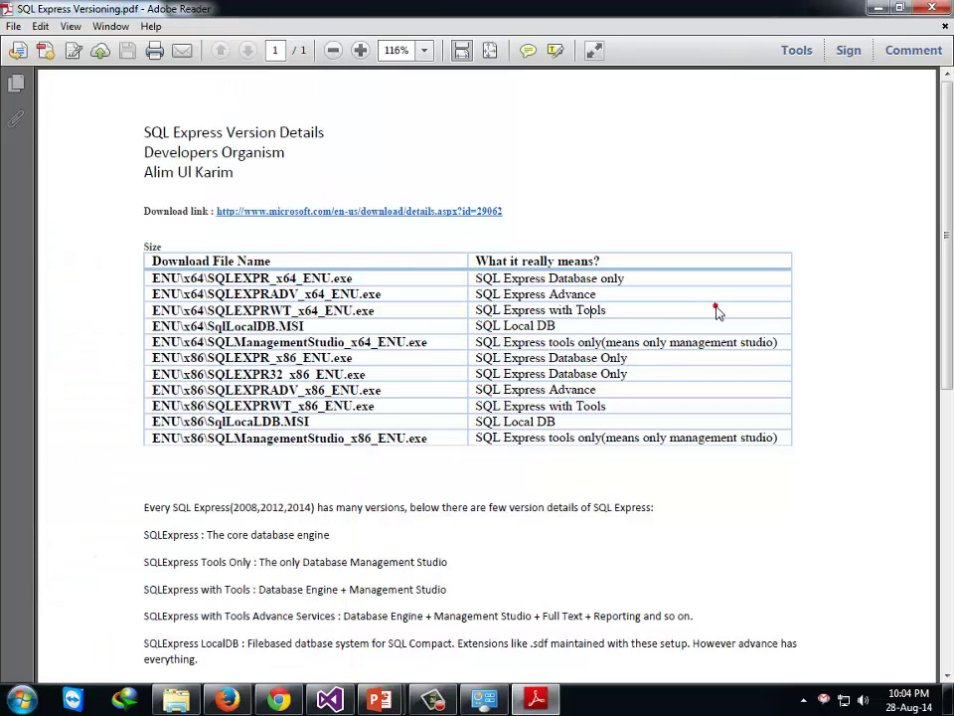
Step: Compare the x86 rows SQLEXPRADV, SQLEXPR32 and SQLEXPR in the table by highlighting them
click(378, 311)
click(292, 517)
click(319, 464)
drag(597, 390, 132, 390)
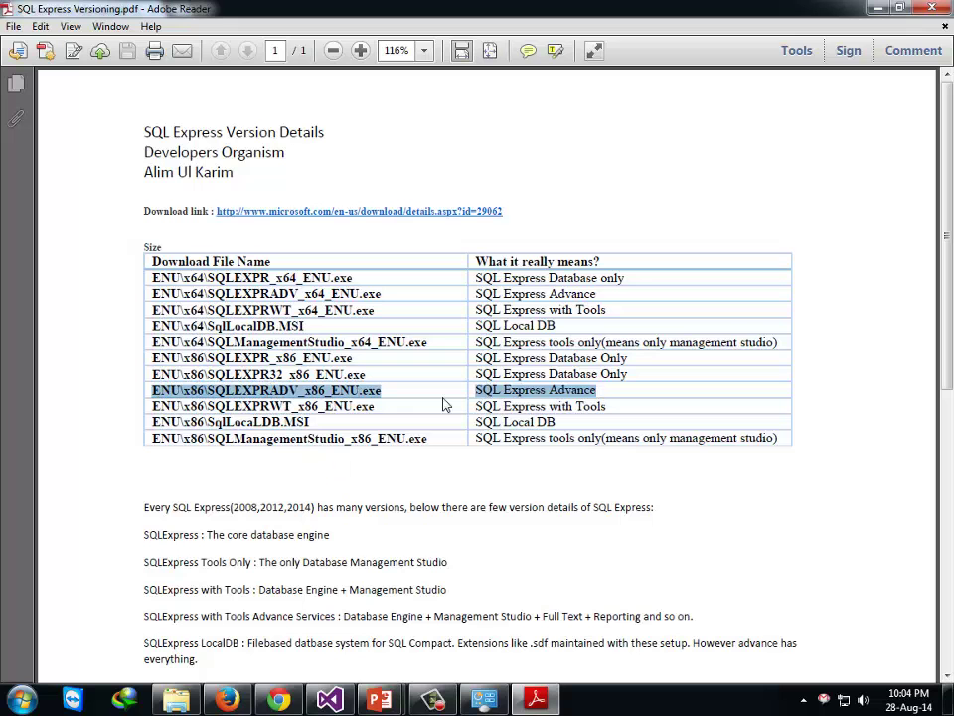
drag(207, 357, 358, 373)
click(348, 375)
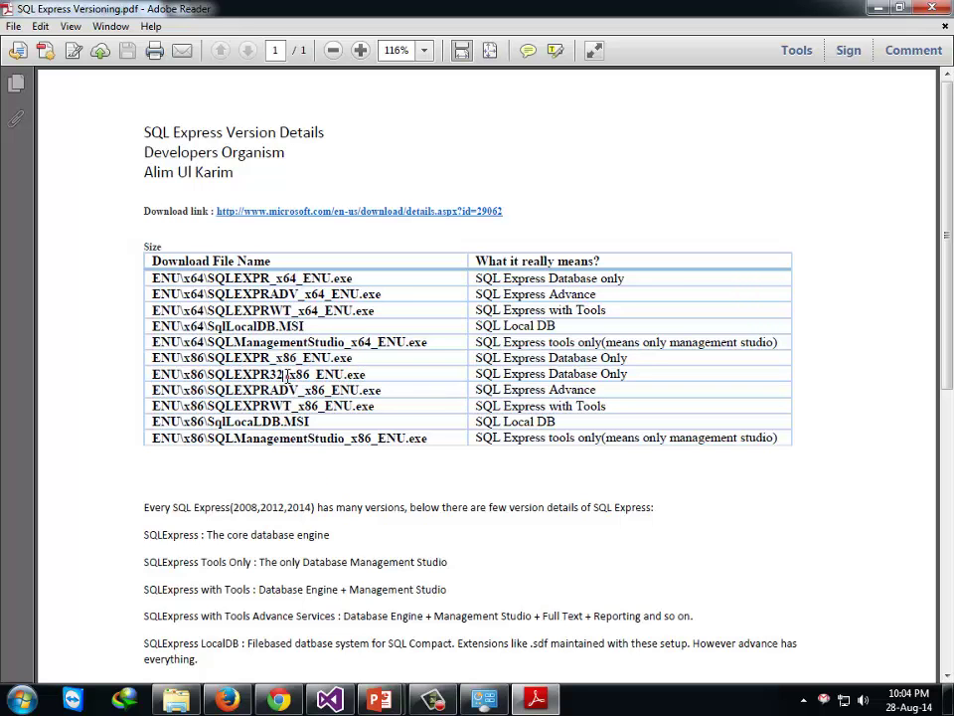
drag(209, 375, 378, 369)
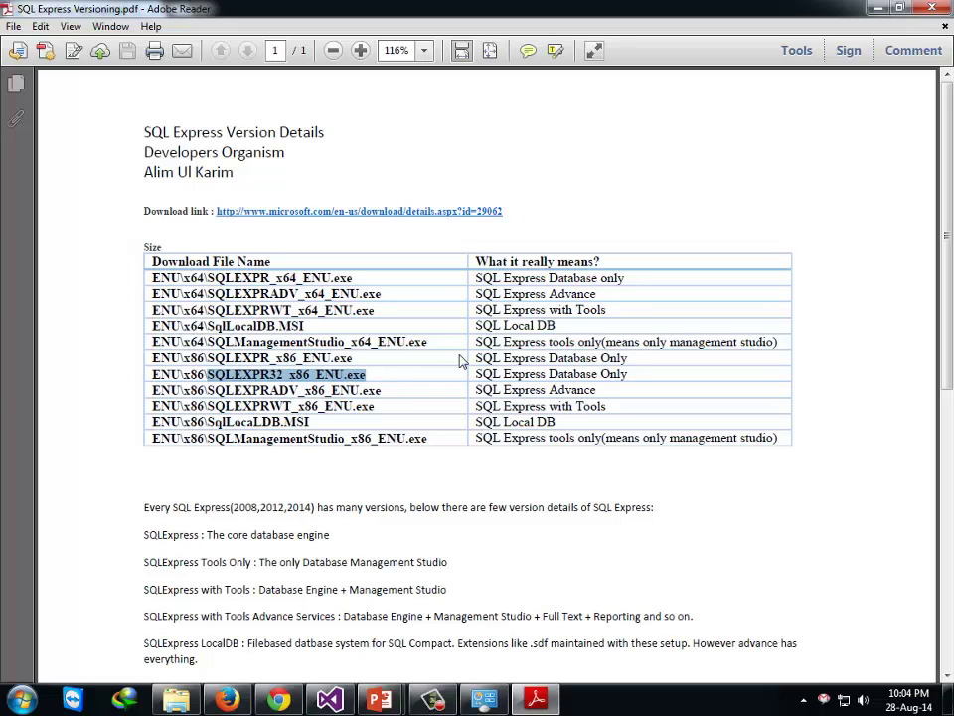
drag(207, 358, 364, 359)
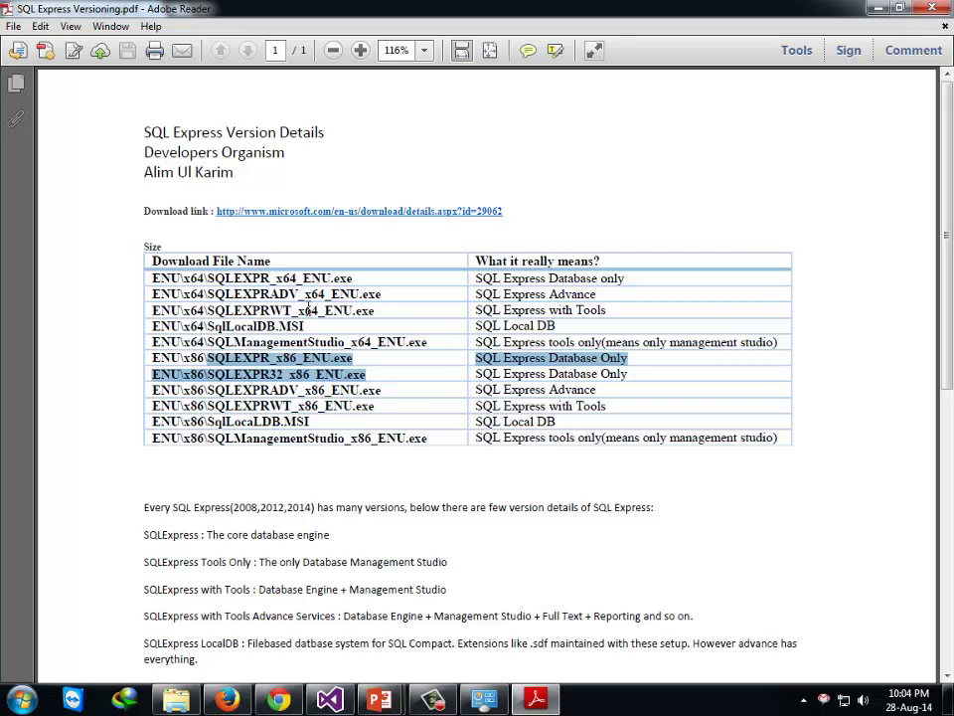
Step: Examine the WT, SqlLocalDB.MSI and x86 Management Studio entries, and read the version descriptions below the table
drag(266, 310, 290, 311)
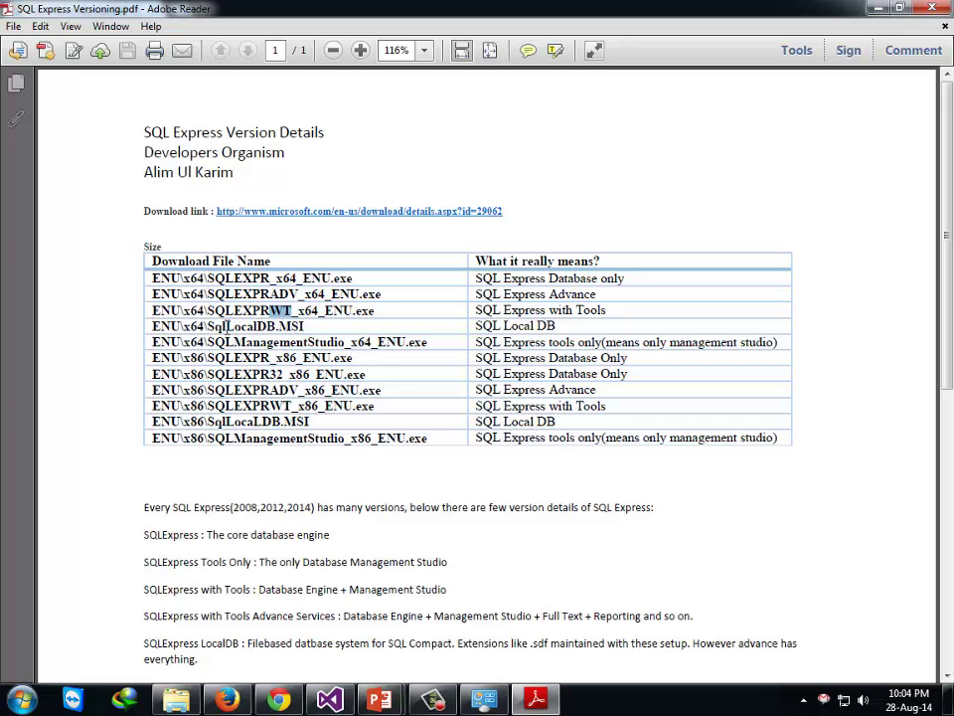
drag(226, 327, 555, 326)
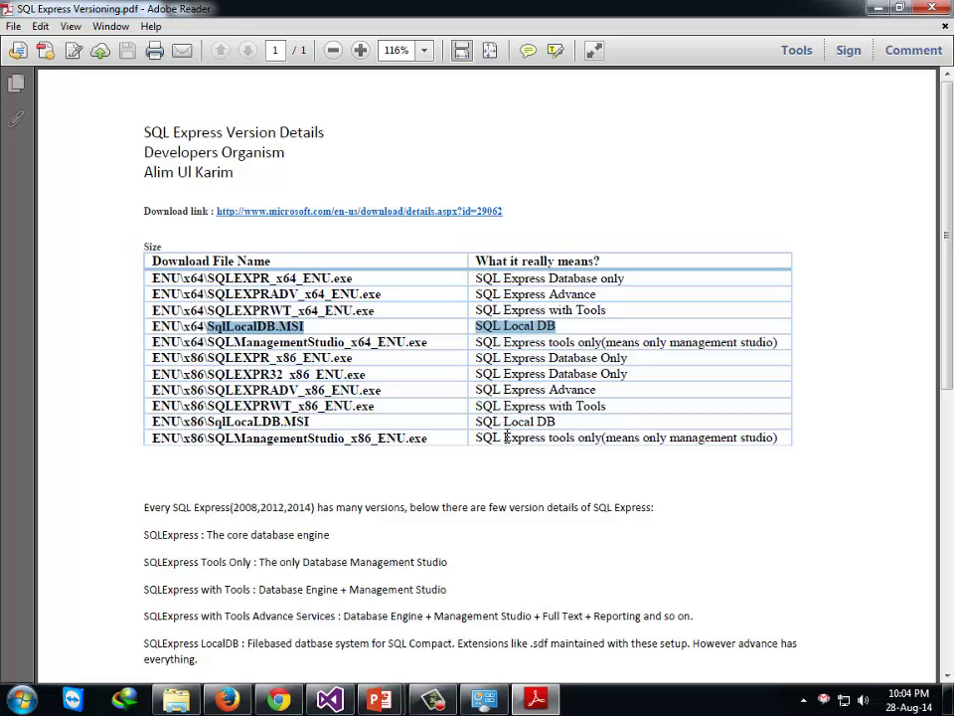
drag(545, 438, 477, 438)
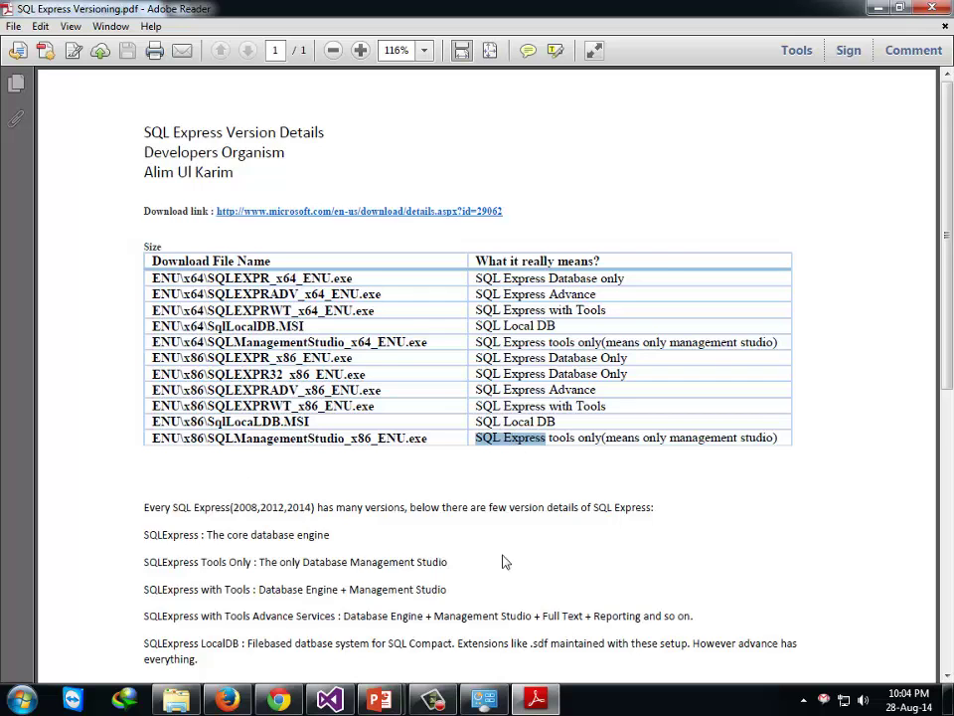
scroll(504, 563, down, 2)
scroll(576, 591, up, 1)
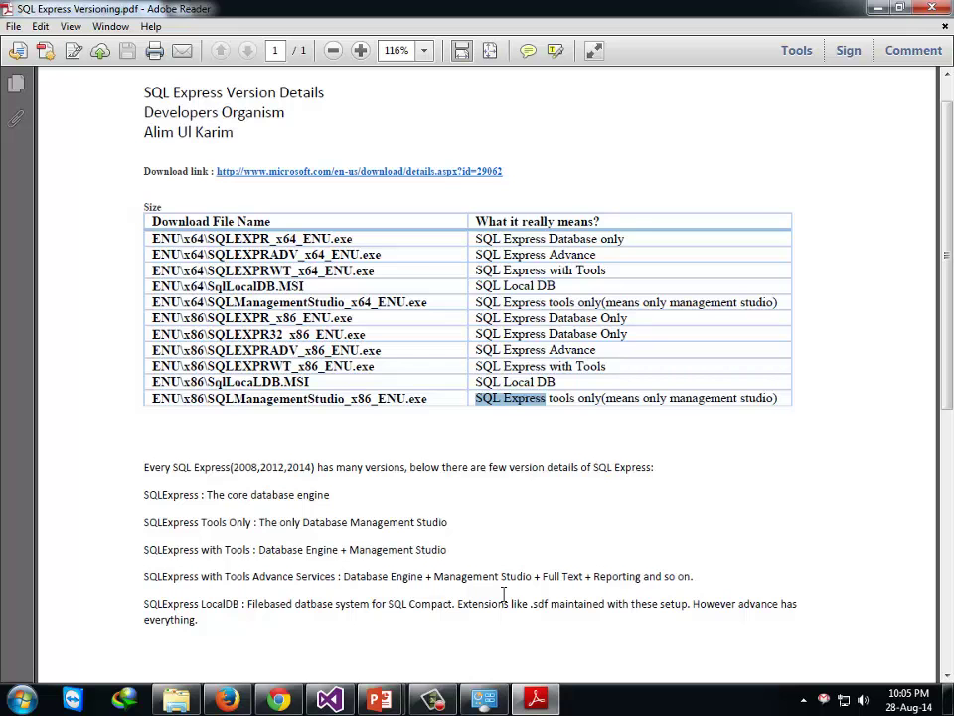
mouse_move(379, 700)
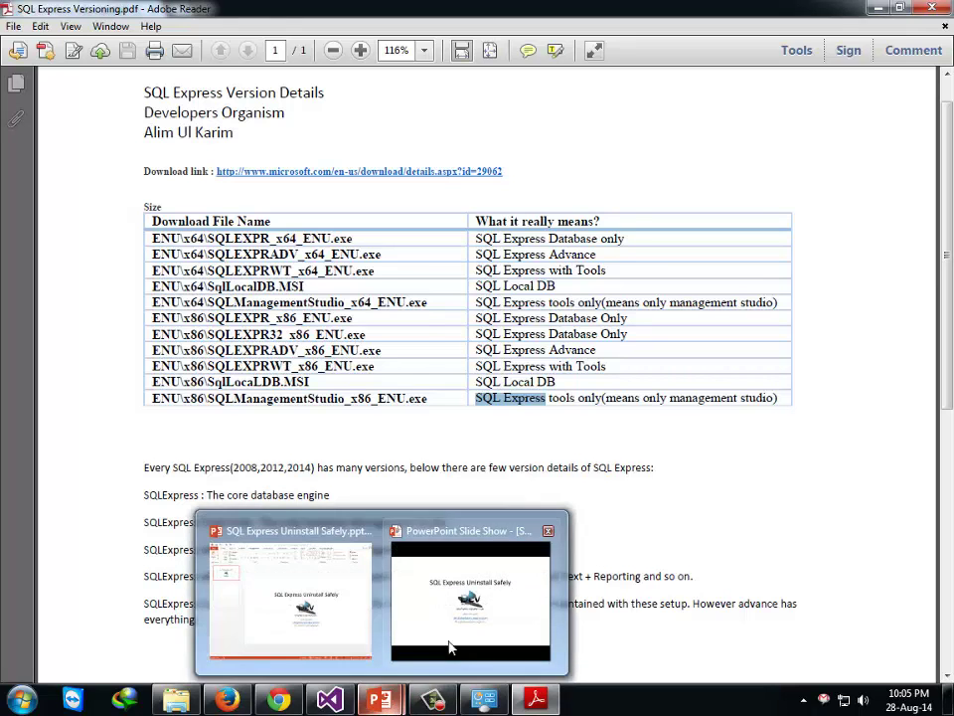